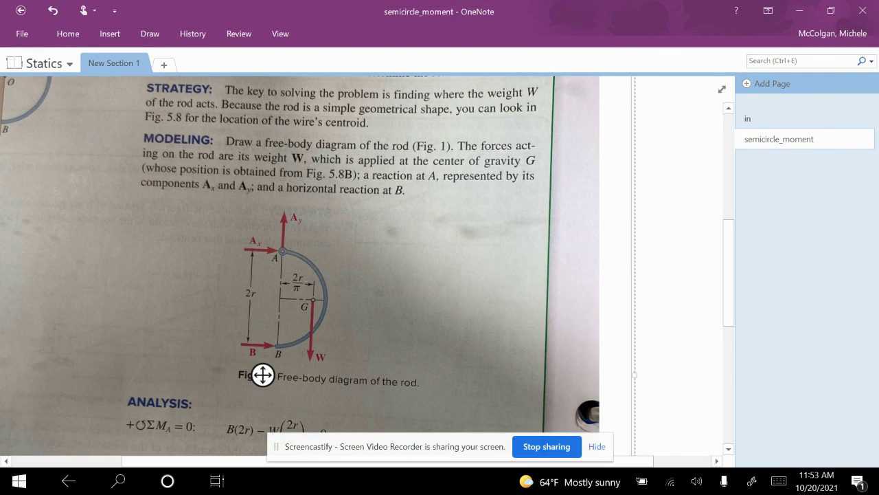
Pan the page to bring the top of Sample Problem 5.3 into view.
{"action": "left_click_drag", "start_coordinate": [262, 375], "coordinate": [343, 474]}
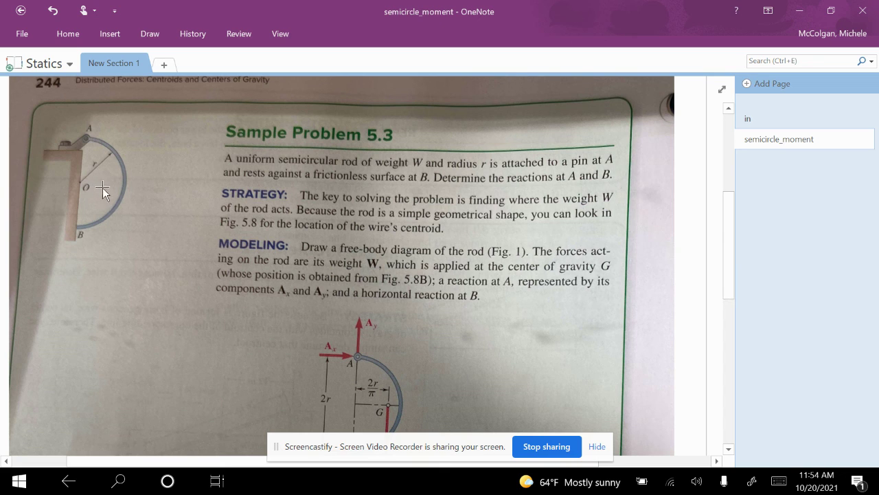
Pick a pen from the Draw tools, dot the sketch near O, and scroll to the Fig. 1 free-body diagram.
{"action": "left_click", "coordinate": [150, 34]}
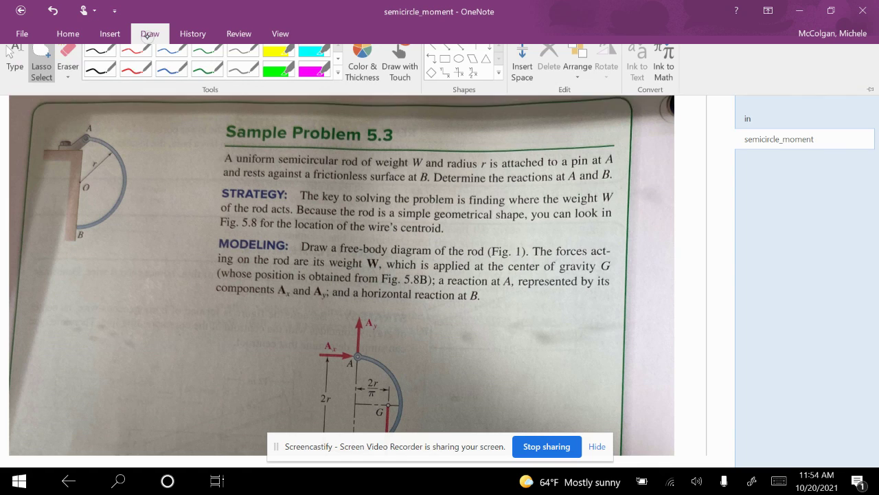
{"action": "left_click", "coordinate": [100, 59]}
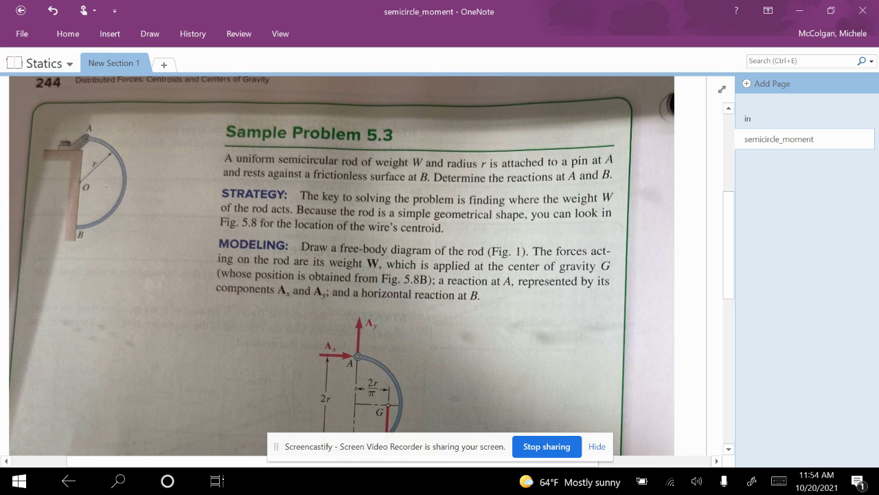
{"action": "left_click", "coordinate": [106, 183]}
{"action": "scroll", "coordinate": [341, 265], "scroll_direction": "down", "scroll_amount": 4}
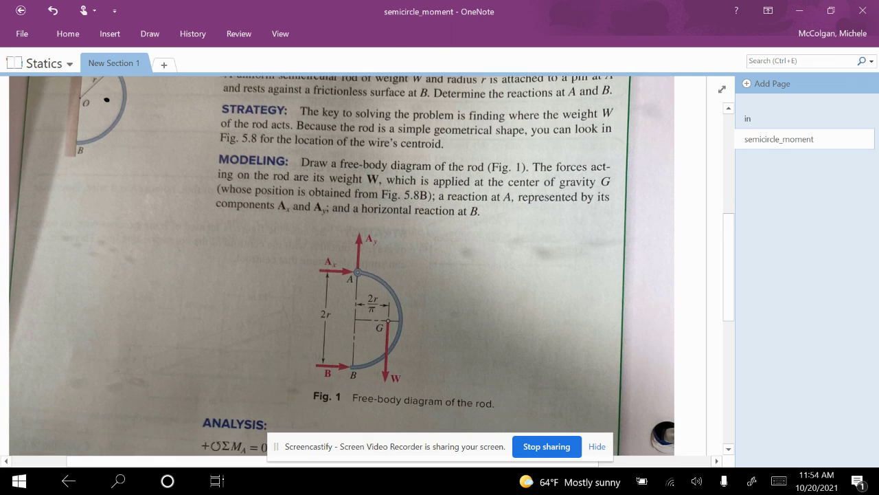
{"action": "scroll", "coordinate": [378, 289], "scroll_direction": "up", "scroll_amount": 4}
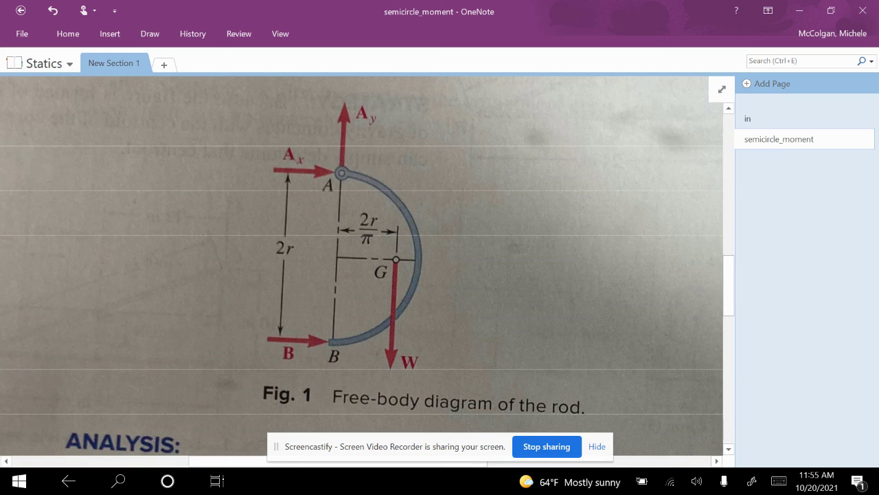
Ink point A as a solid dot and handwrite ΣM = 0 right of the diagram.
{"action": "left_click_drag", "start_coordinate": [341, 173], "coordinate": [338, 174]}
{"action": "mouse_move", "coordinate": [501, 160]}
{"action": "left_mouse_down"}
{"action": "mouse_move", "coordinate": [481, 162]}
{"action": "mouse_move", "coordinate": [506, 181]}
{"action": "mouse_move", "coordinate": [512, 168]}
{"action": "mouse_move", "coordinate": [535, 180]}
{"action": "mouse_move", "coordinate": [566, 168]}
{"action": "mouse_move", "coordinate": [571, 176]}
{"action": "left_mouse_up"}
{"action": "mouse_move", "coordinate": [595, 166]}
{"action": "left_mouse_down"}
{"action": "mouse_move", "coordinate": [586, 180]}
{"action": "mouse_move", "coordinate": [595, 165]}
{"action": "left_mouse_up"}
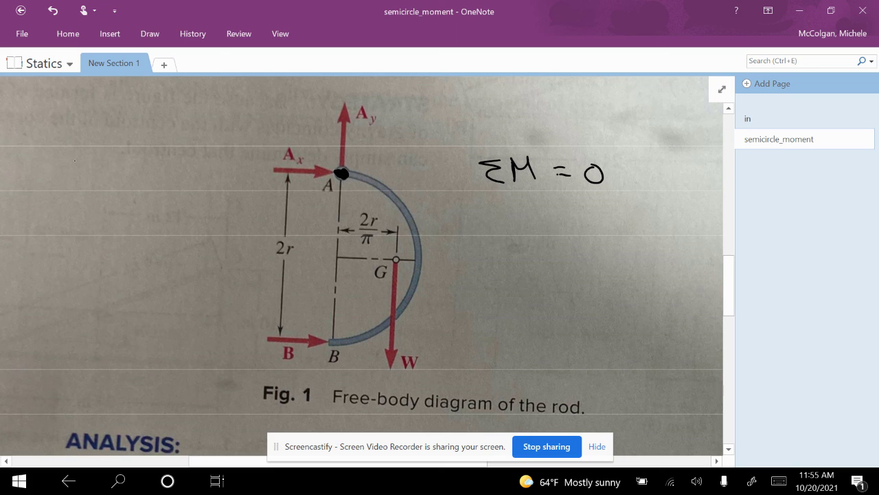
Handwrite FxR at the left, then scribble out the R.
{"action": "mouse_move", "coordinate": [76, 157]}
{"action": "left_mouse_down"}
{"action": "mouse_move", "coordinate": [81, 183]}
{"action": "mouse_move", "coordinate": [94, 154]}
{"action": "left_mouse_up"}
{"action": "left_click_drag", "start_coordinate": [79, 171], "coordinate": [116, 180]}
{"action": "mouse_move", "coordinate": [111, 167]}
{"action": "left_mouse_down"}
{"action": "mouse_move", "coordinate": [105, 184]}
{"action": "mouse_move", "coordinate": [141, 180]}
{"action": "left_mouse_up"}
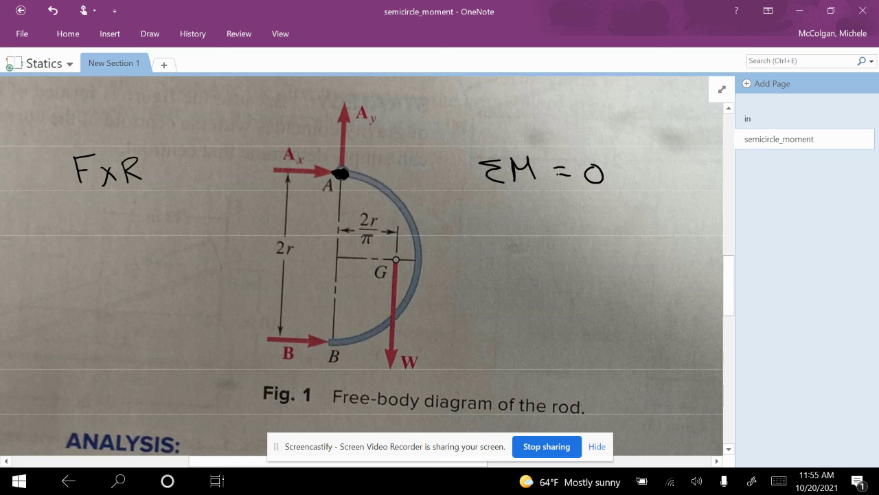
{"action": "mouse_move", "coordinate": [144, 154]}
{"action": "left_mouse_down"}
{"action": "mouse_move", "coordinate": [118, 173]}
{"action": "mouse_move", "coordinate": [154, 185]}
{"action": "left_mouse_up"}
{"action": "left_click_drag", "start_coordinate": [128, 188], "coordinate": [146, 144]}
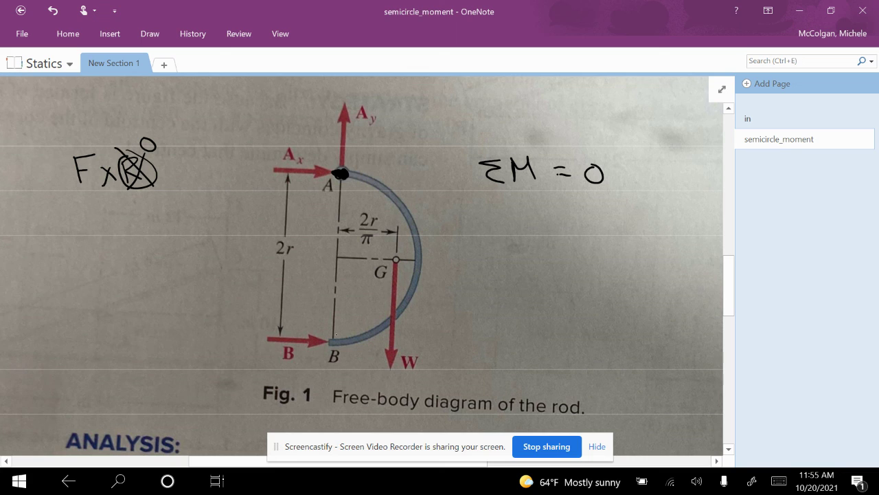
Draw rotation arrows beside G and near W.
{"action": "left_click_drag", "start_coordinate": [439, 275], "coordinate": [424, 307]}
{"action": "left_click_drag", "start_coordinate": [423, 291], "coordinate": [437, 306]}
{"action": "mouse_move", "coordinate": [386, 342]}
{"action": "left_mouse_down"}
{"action": "mouse_move", "coordinate": [424, 328]}
{"action": "mouse_move", "coordinate": [430, 336]}
{"action": "left_mouse_up"}
Rewrite F x R on a second line below the first.
{"action": "mouse_move", "coordinate": [85, 208]}
{"action": "left_mouse_down"}
{"action": "mouse_move", "coordinate": [88, 236]}
{"action": "mouse_move", "coordinate": [104, 207]}
{"action": "mouse_move", "coordinate": [98, 224]}
{"action": "mouse_move", "coordinate": [138, 232]}
{"action": "mouse_move", "coordinate": [121, 235]}
{"action": "left_mouse_up"}
{"action": "left_click_drag", "start_coordinate": [146, 212], "coordinate": [147, 233]}
{"action": "left_click_drag", "start_coordinate": [142, 209], "coordinate": [166, 233]}
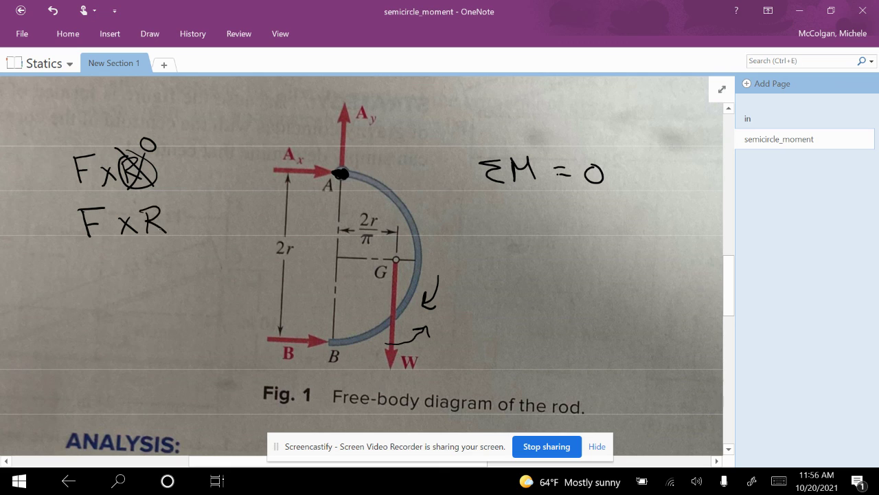
Mark G, draw the weight line and A–G line labelled R, circle the ×, ink the horizontal arm.
{"action": "left_click_drag", "start_coordinate": [394, 258], "coordinate": [399, 261]}
{"action": "mouse_move", "coordinate": [396, 263]}
{"action": "left_mouse_down"}
{"action": "mouse_move", "coordinate": [388, 351]}
{"action": "mouse_move", "coordinate": [401, 347]}
{"action": "left_mouse_up"}
{"action": "left_click_drag", "start_coordinate": [343, 176], "coordinate": [396, 259]}
{"action": "left_click_drag", "start_coordinate": [372, 200], "coordinate": [375, 218]}
{"action": "left_click_drag", "start_coordinate": [371, 200], "coordinate": [390, 221]}
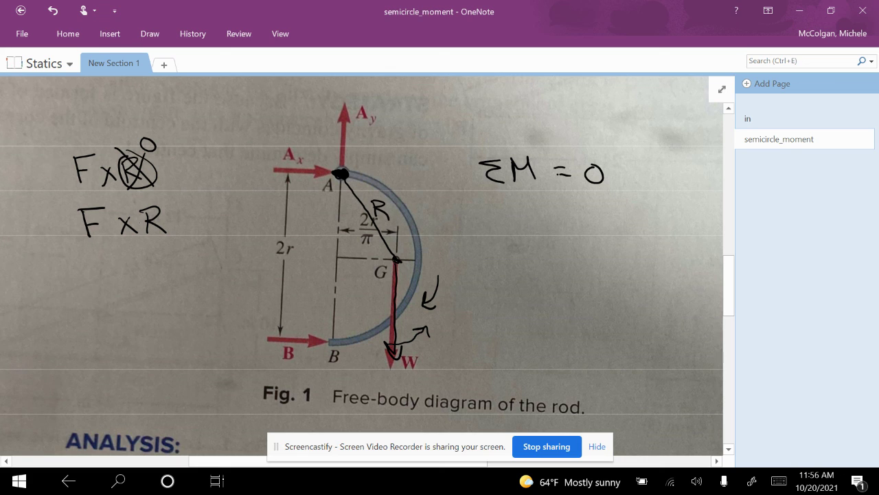
{"action": "mouse_move", "coordinate": [138, 212]}
{"action": "left_mouse_down"}
{"action": "mouse_move", "coordinate": [109, 222]}
{"action": "mouse_move", "coordinate": [128, 211]}
{"action": "left_mouse_up"}
{"action": "left_click_drag", "start_coordinate": [397, 260], "coordinate": [342, 258]}
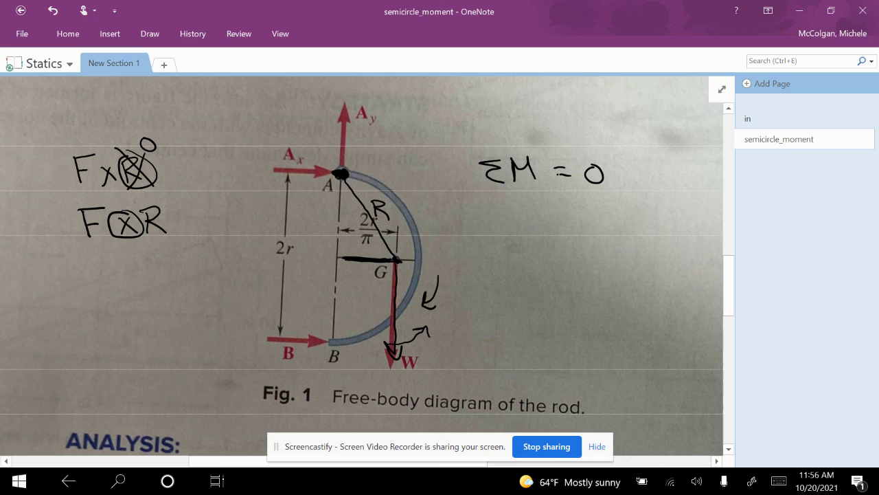
Thicken the horizontal arm line and write 2r/π beneath it.
{"action": "left_click_drag", "start_coordinate": [369, 262], "coordinate": [346, 261]}
{"action": "scroll", "coordinate": [361, 265], "scroll_direction": "down", "scroll_amount": 5}
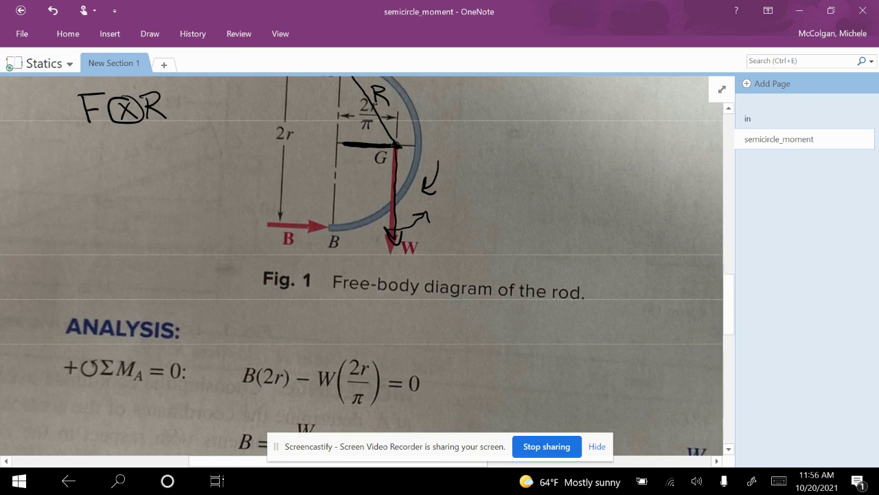
{"action": "scroll", "coordinate": [356, 203], "scroll_direction": "up", "scroll_amount": 3}
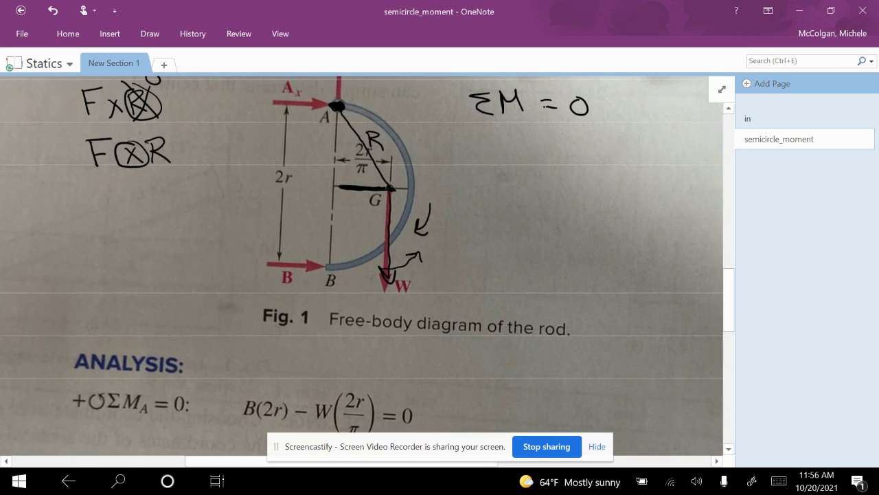
{"action": "mouse_move", "coordinate": [346, 201]}
{"action": "left_mouse_down"}
{"action": "mouse_move", "coordinate": [358, 211]}
{"action": "mouse_move", "coordinate": [364, 199]}
{"action": "mouse_move", "coordinate": [369, 215]}
{"action": "left_mouse_up"}
{"action": "left_click_drag", "start_coordinate": [355, 221], "coordinate": [363, 233]}
{"action": "left_click_drag", "start_coordinate": [354, 223], "coordinate": [365, 222]}
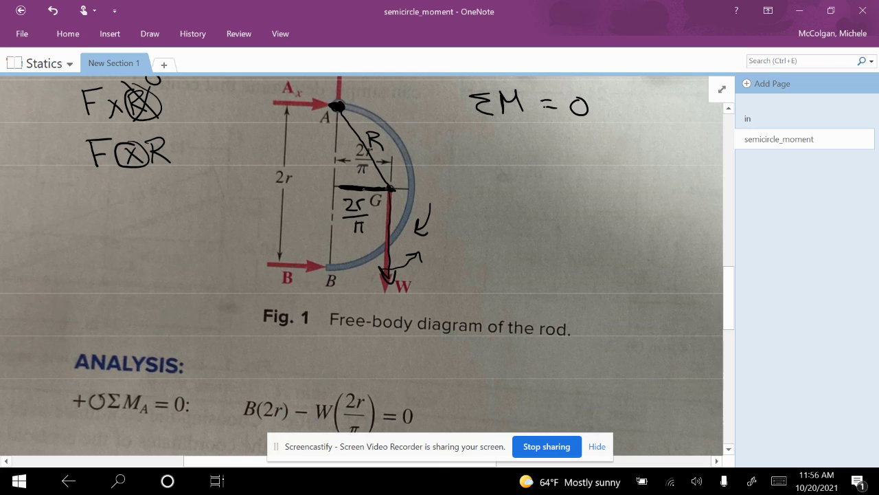
{"action": "scroll", "coordinate": [361, 265], "scroll_direction": "down", "scroll_amount": 2}
{"action": "scroll", "coordinate": [361, 265], "scroll_direction": "up", "scroll_amount": 2}
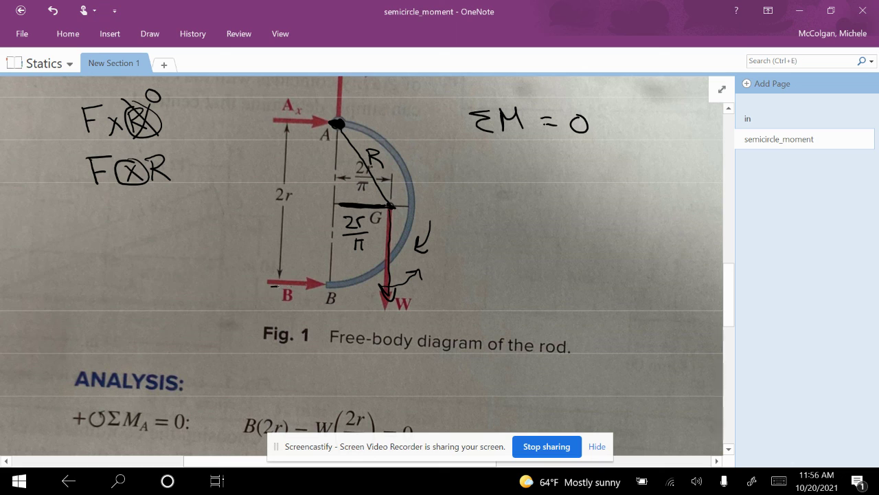
Draw an arrow along force B and the 2r arm from A down to B.
{"action": "left_click_drag", "start_coordinate": [274, 286], "coordinate": [327, 286]}
{"action": "left_click_drag", "start_coordinate": [334, 136], "coordinate": [327, 278]}
{"action": "mouse_move", "coordinate": [314, 266]}
{"action": "left_mouse_down"}
{"action": "mouse_move", "coordinate": [327, 279]}
{"action": "mouse_move", "coordinate": [332, 270]}
{"action": "left_mouse_up"}
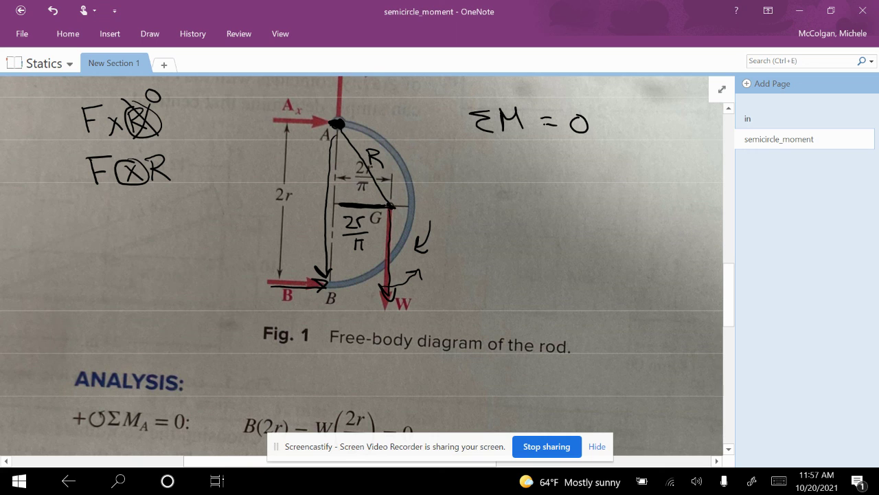
{"action": "scroll", "coordinate": [361, 265], "scroll_direction": "down", "scroll_amount": 3}
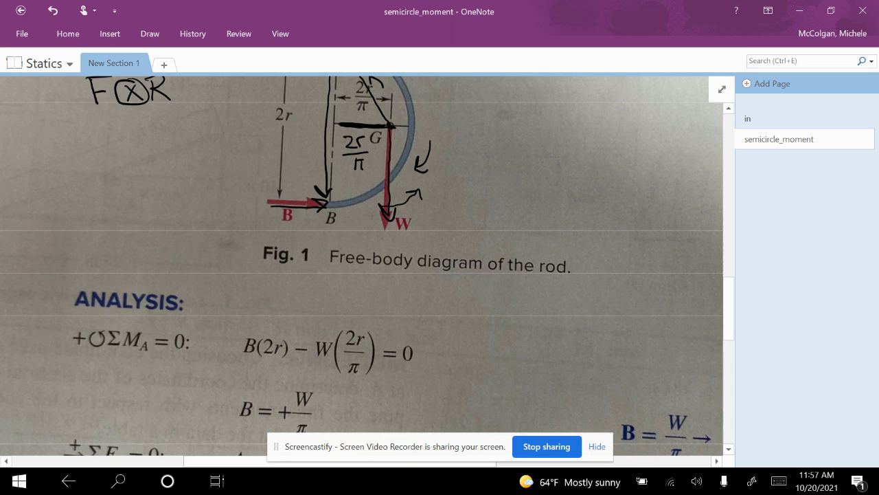
{"action": "scroll", "coordinate": [361, 265], "scroll_direction": "up", "scroll_amount": 2}
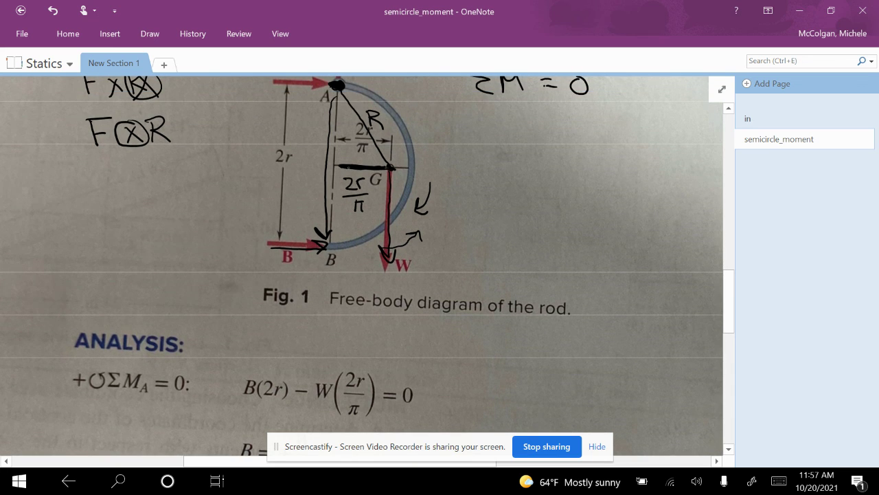
{"action": "scroll", "coordinate": [362, 265], "scroll_direction": "down", "scroll_amount": 2}
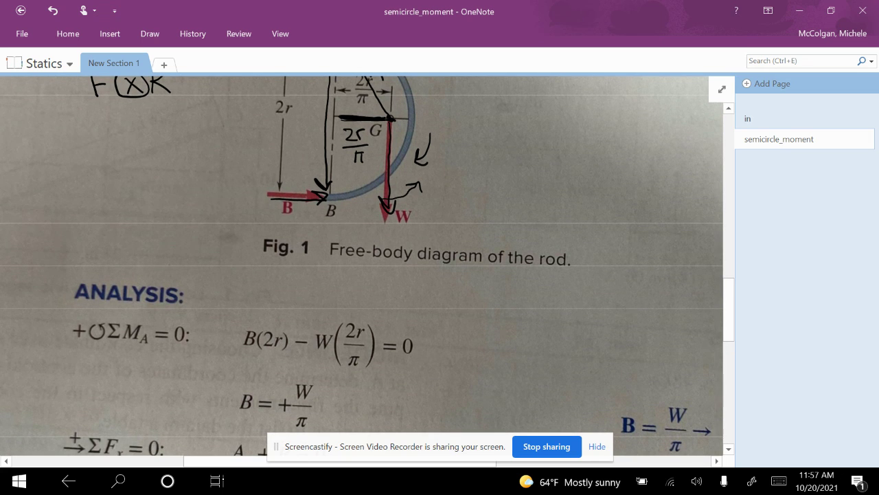
{"action": "scroll", "coordinate": [362, 266], "scroll_direction": "down", "scroll_amount": 3}
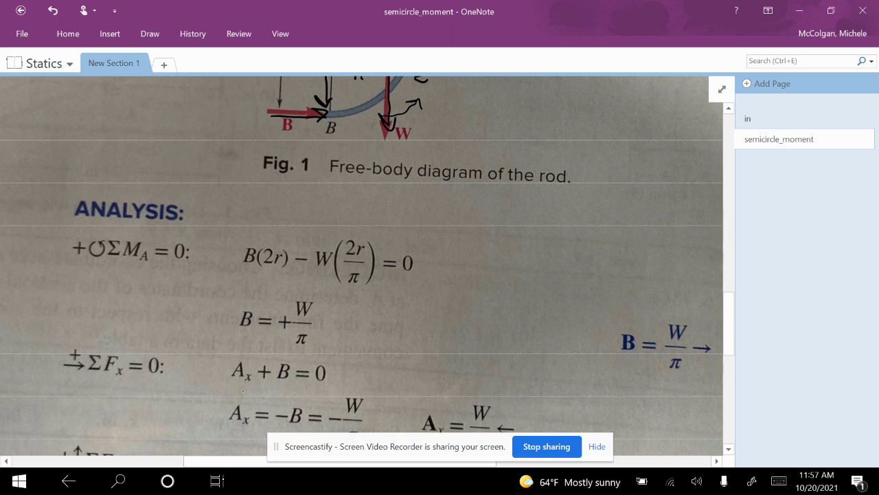
{"action": "scroll", "coordinate": [362, 266], "scroll_direction": "up", "scroll_amount": 2}
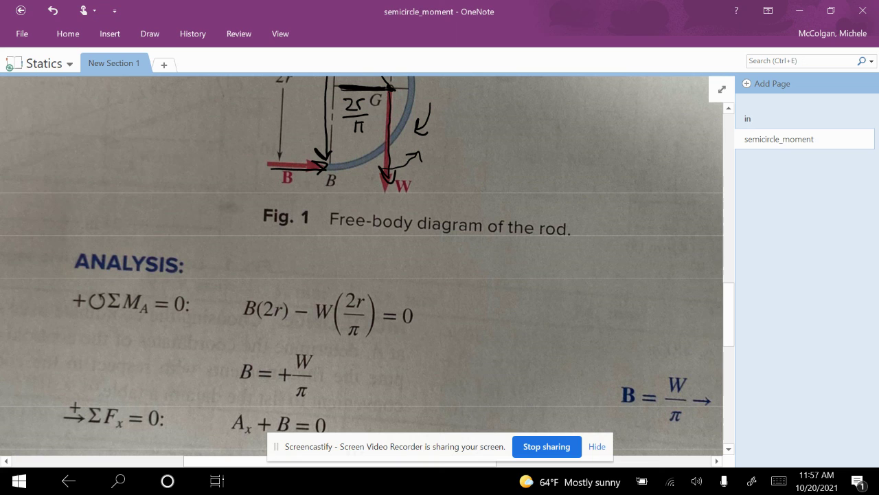
{"action": "scroll", "coordinate": [362, 266], "scroll_direction": "up", "scroll_amount": 3}
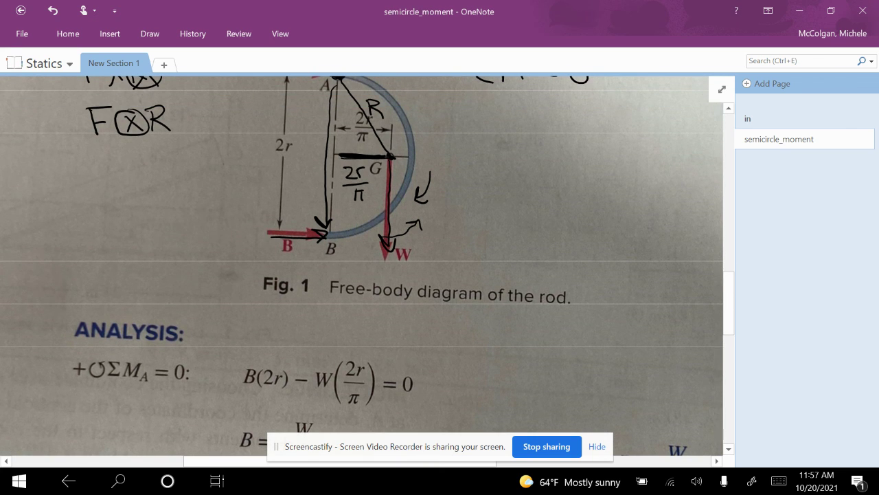
{"action": "scroll", "coordinate": [362, 266], "scroll_direction": "up", "scroll_amount": 2}
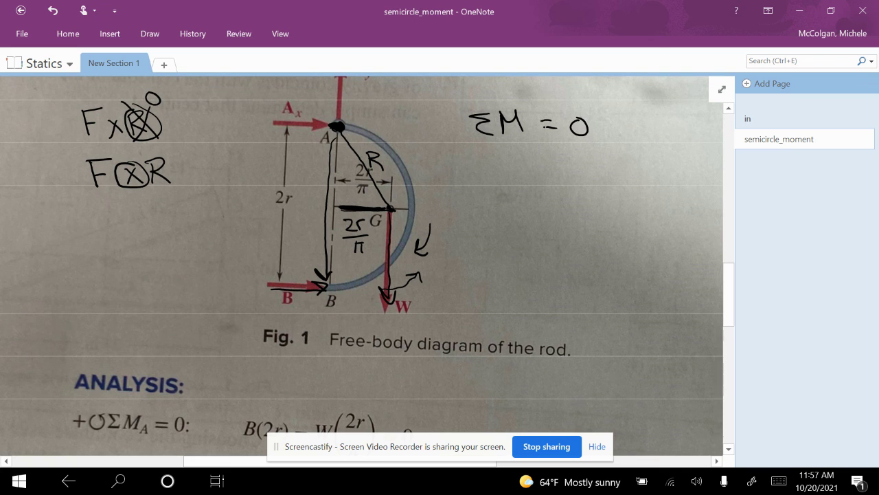